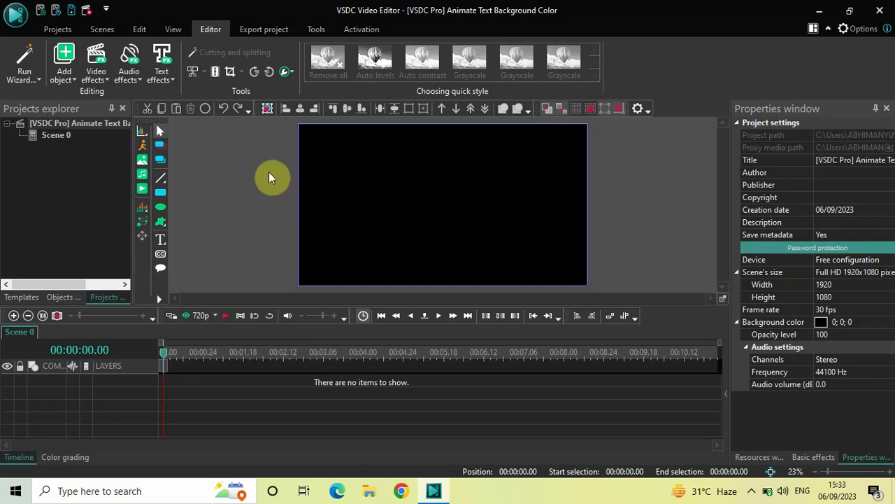
- Add a text object to the scene and give it the same size as its parent
click(64, 75)
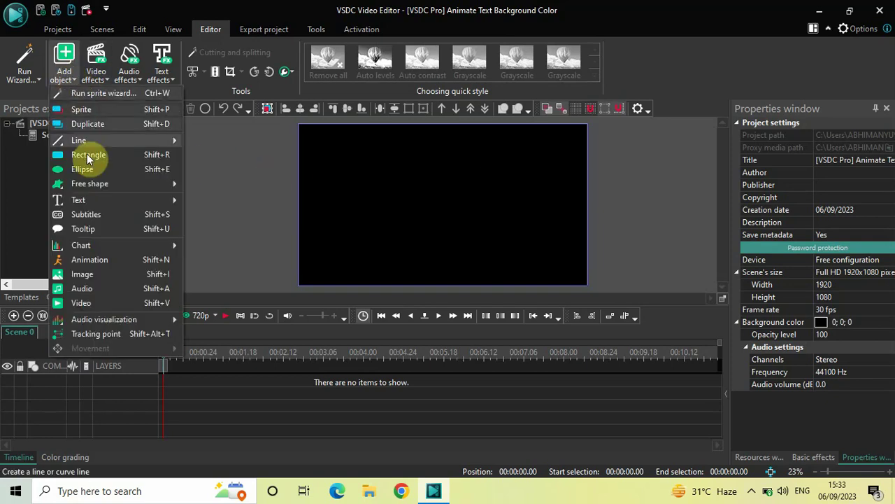
mouse_move(108, 198)
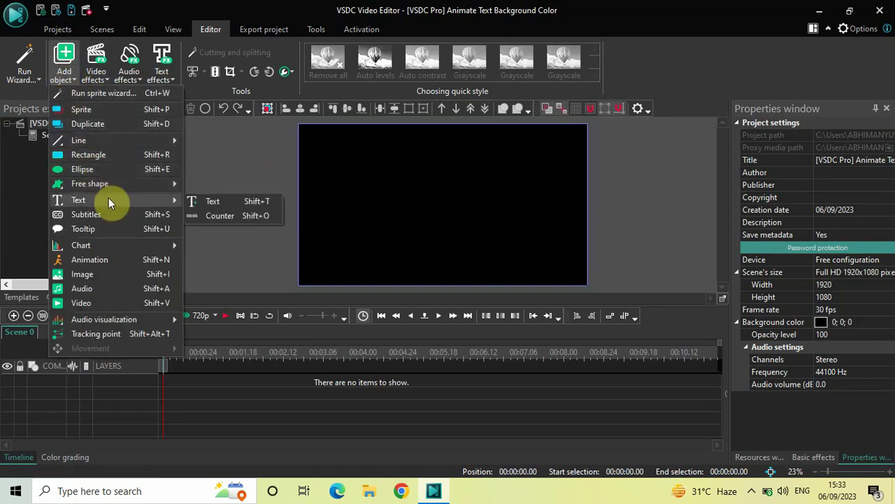
click(211, 202)
click(567, 307)
click(336, 143)
drag(336, 143, 540, 250)
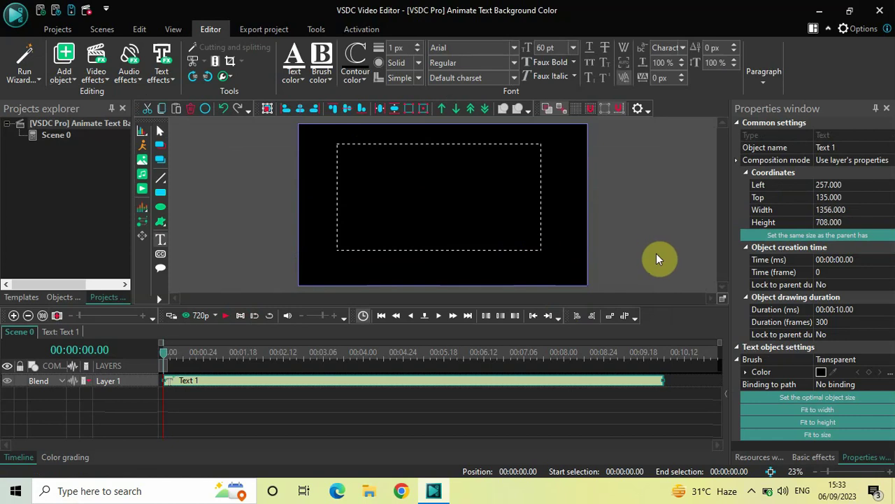
click(783, 236)
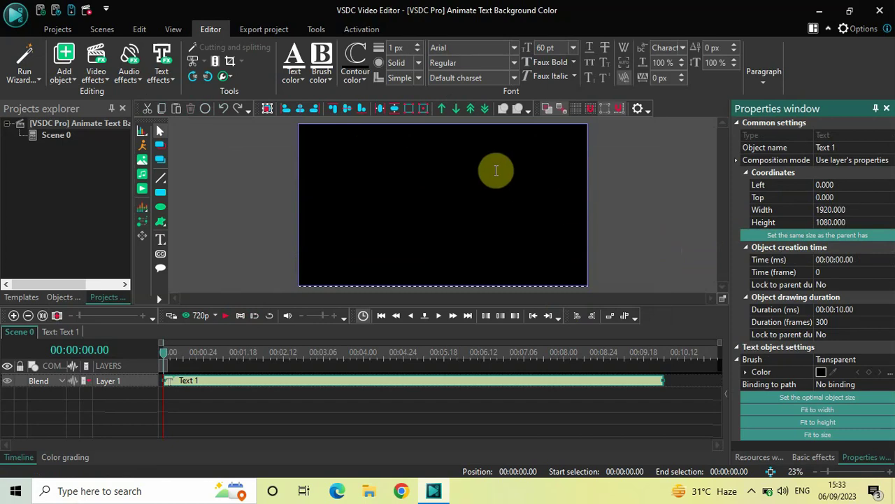
- Enter "TEXT" in the text object and format it in Montserrat Black at size 500
text(TEXT)
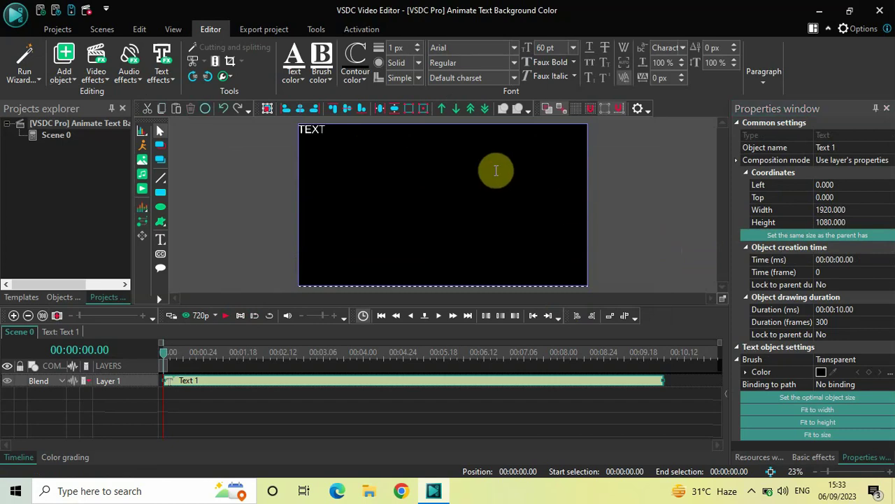
key(ctrl+a)
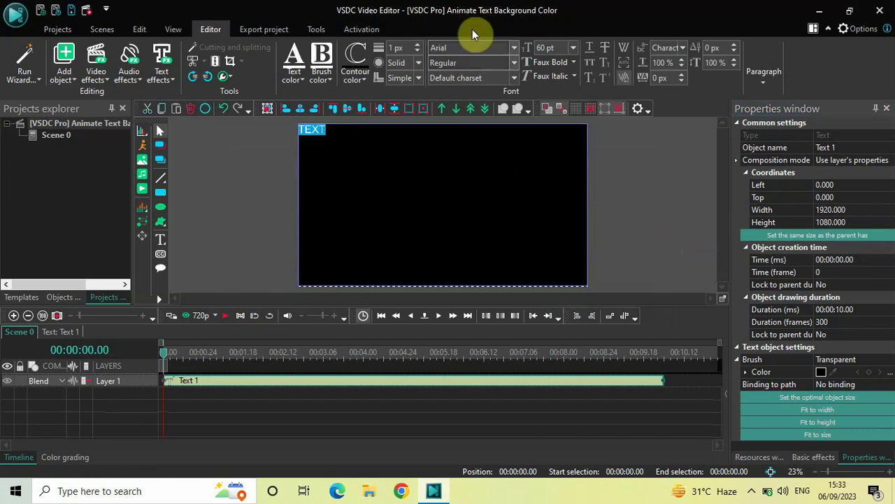
click(478, 47)
text(Montserrat Black)
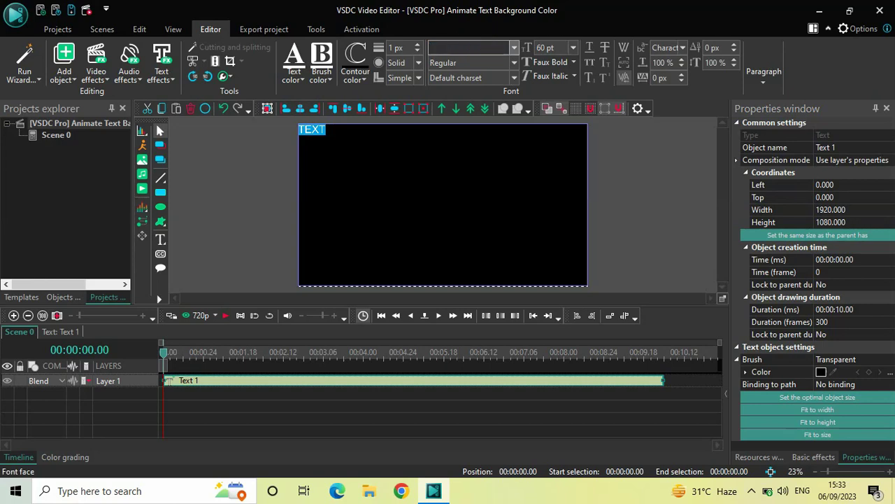
key(Return)
click(552, 48)
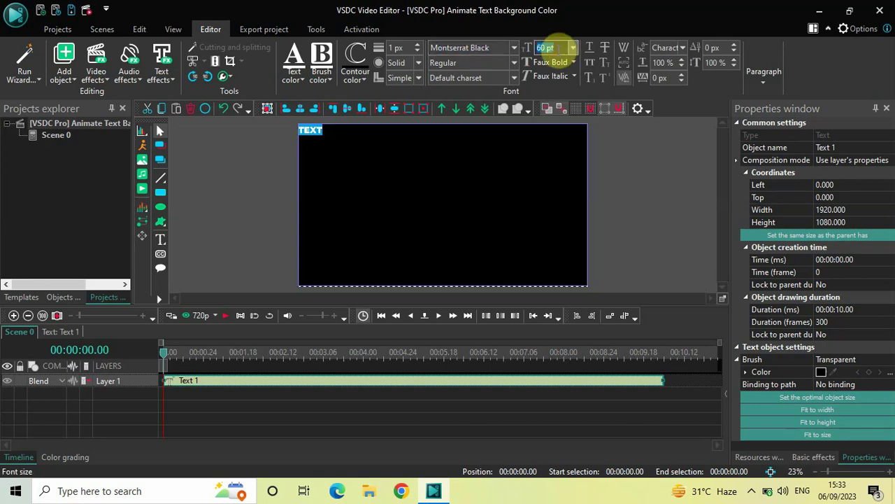
text(500)
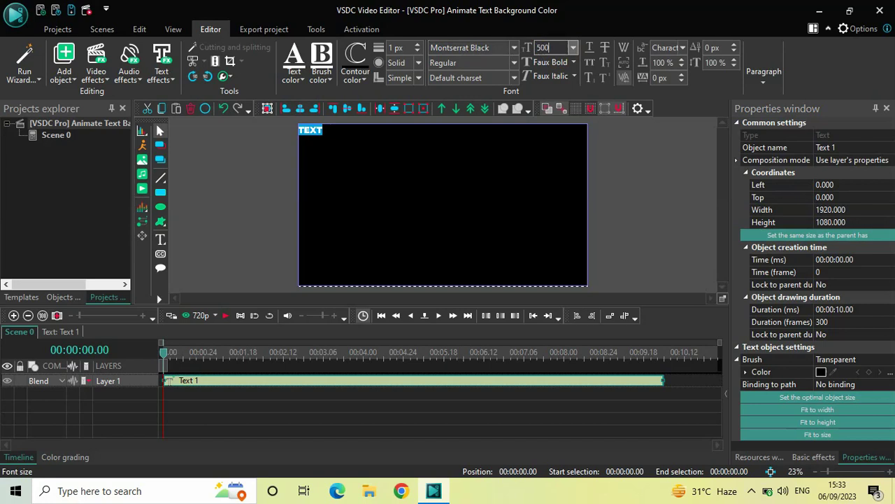
key(Return)
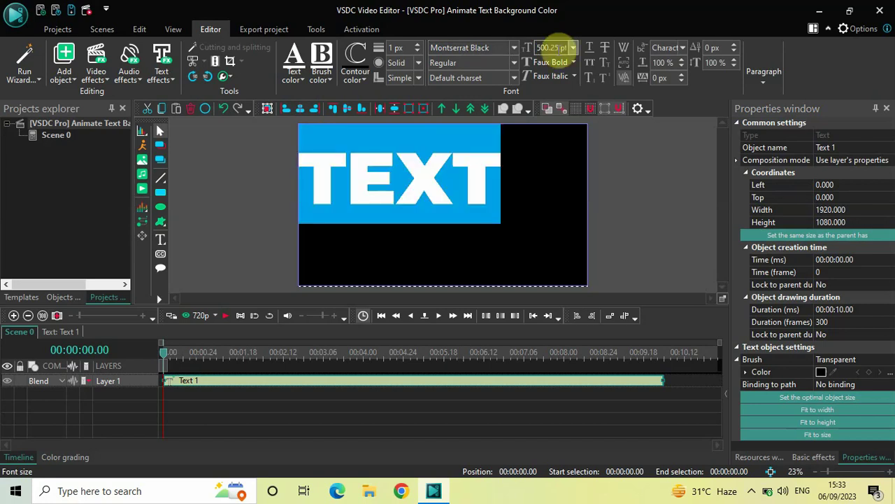
- Center the text horizontally and vertically within its frame, and finish editing it
click(765, 75)
click(747, 106)
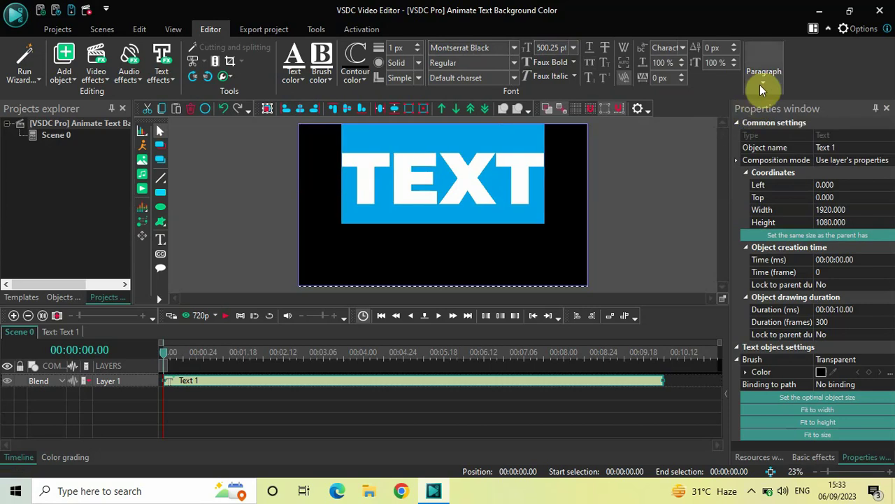
click(760, 83)
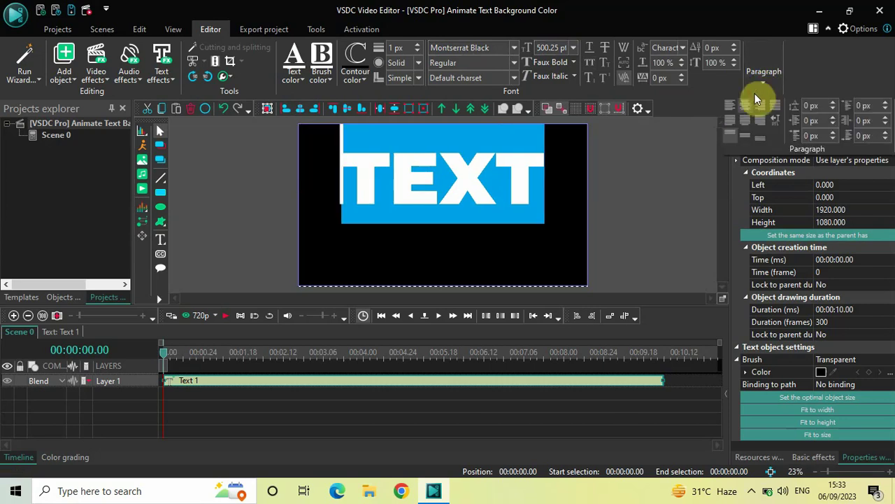
click(745, 136)
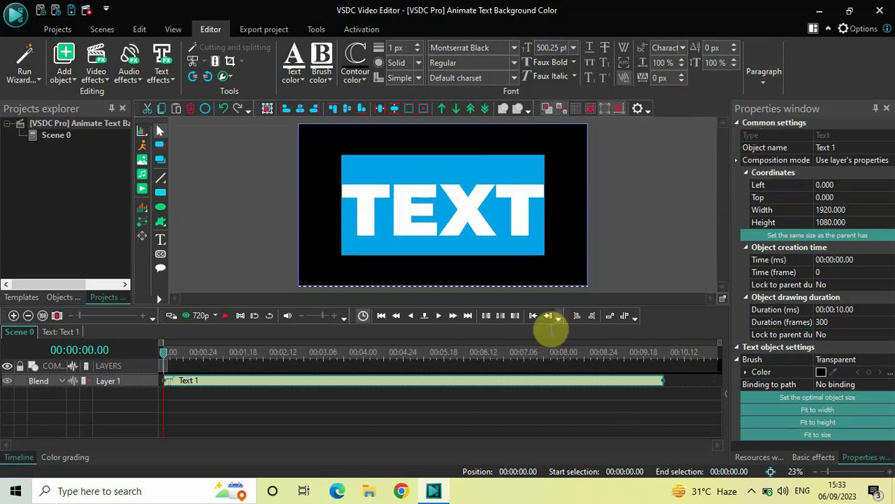
click(473, 406)
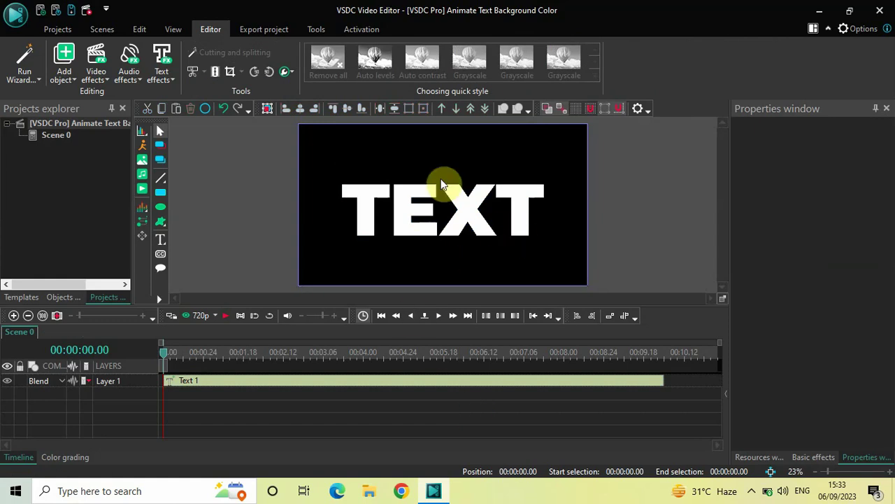
- Set the text object's background brush to Solid
click(367, 389)
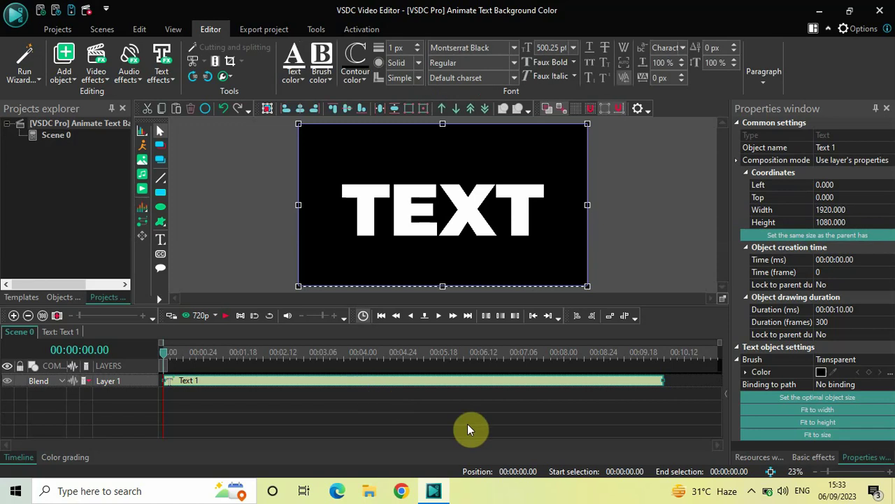
click(783, 361)
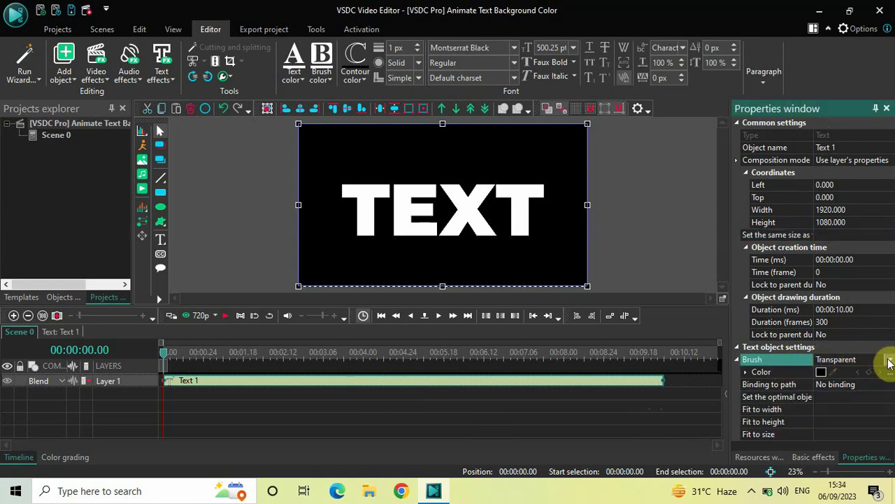
click(890, 361)
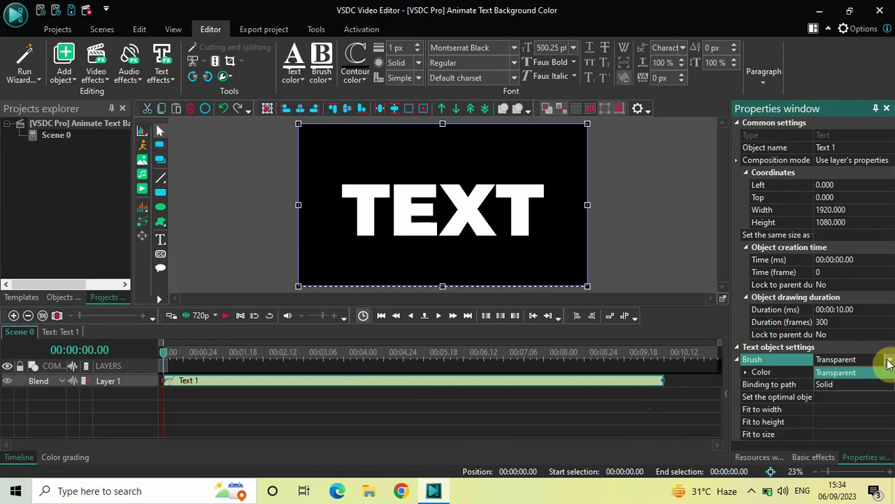
click(851, 386)
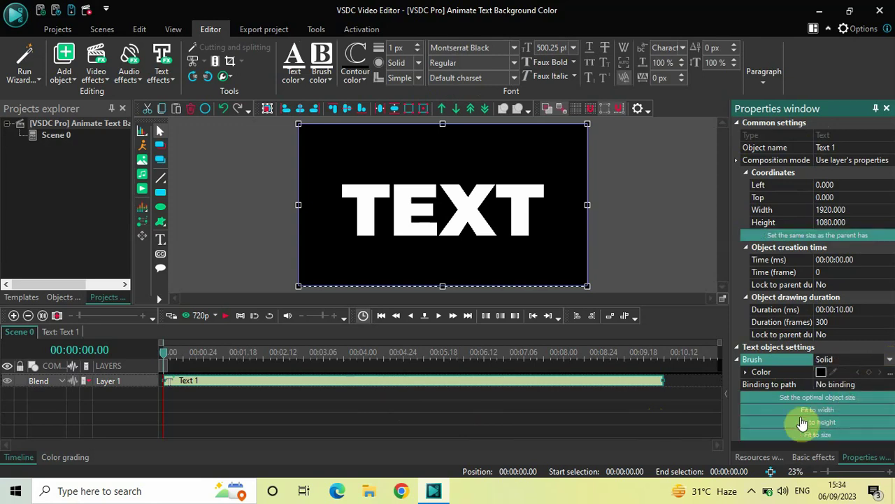
- Open the keyframe timeline for the text's brush color and add a keyframe at 00:00:02.00
click(770, 373)
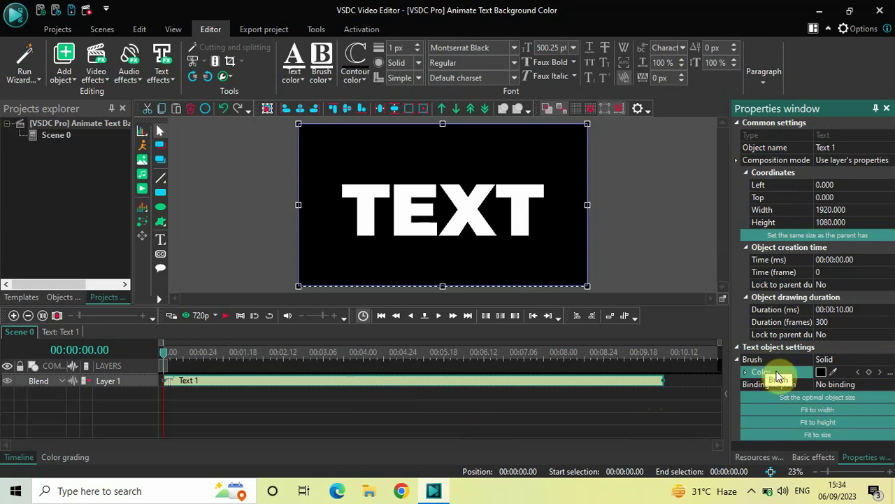
click(891, 376)
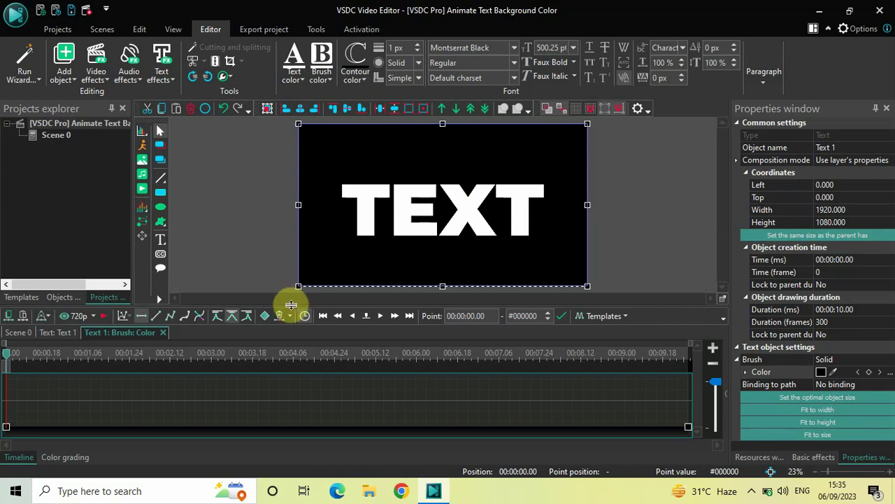
click(142, 354)
click(143, 355)
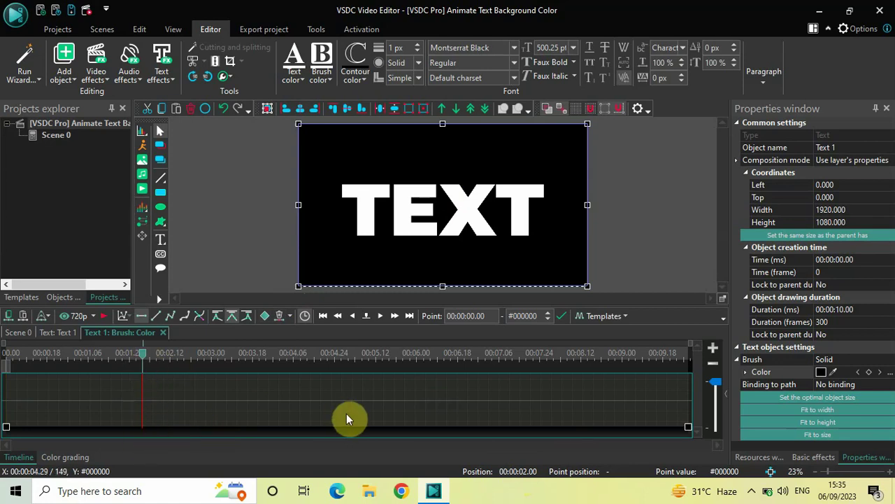
click(870, 375)
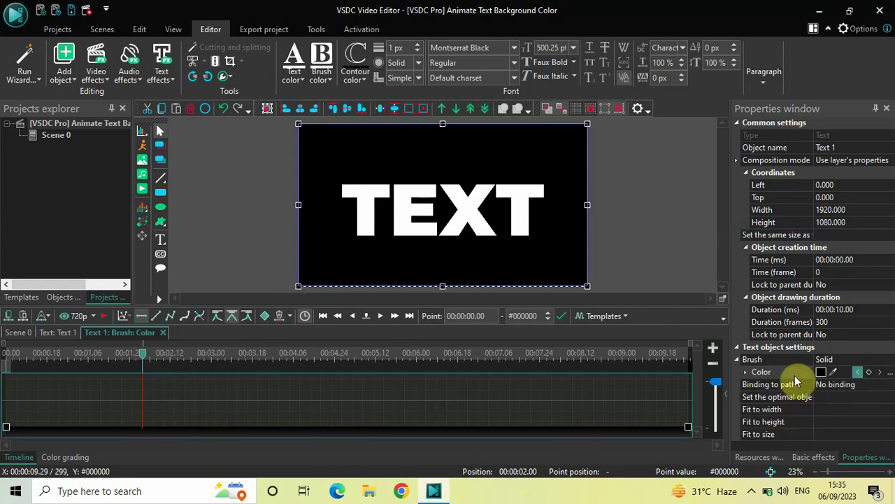
click(868, 375)
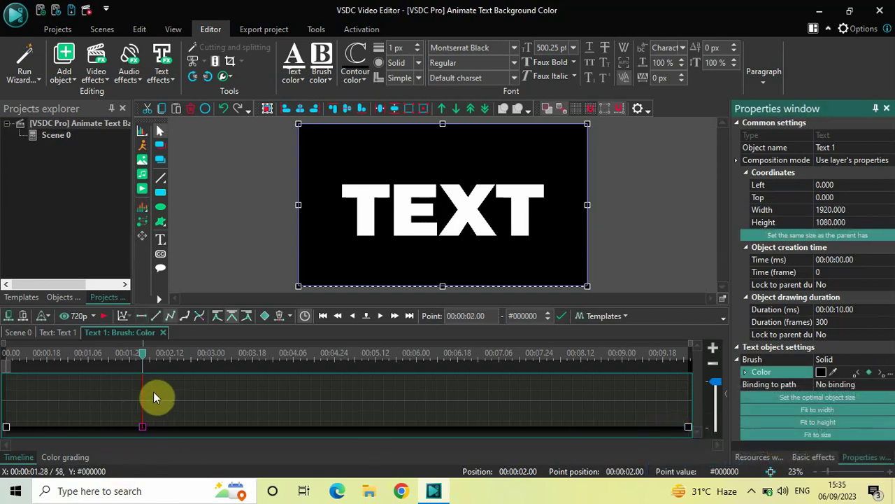
- Add further brush color keyframes at 00:00:04.00, 00:00:06.00 and 00:00:08.00
click(276, 351)
drag(276, 356, 282, 358)
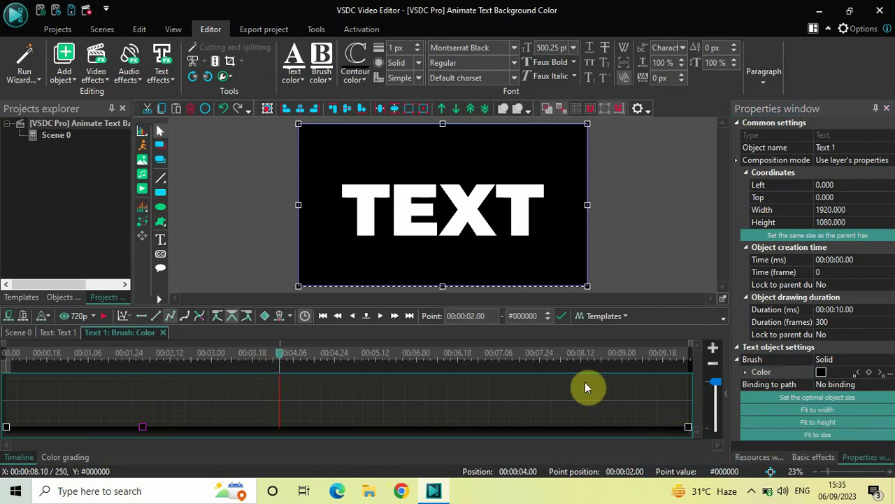
click(870, 376)
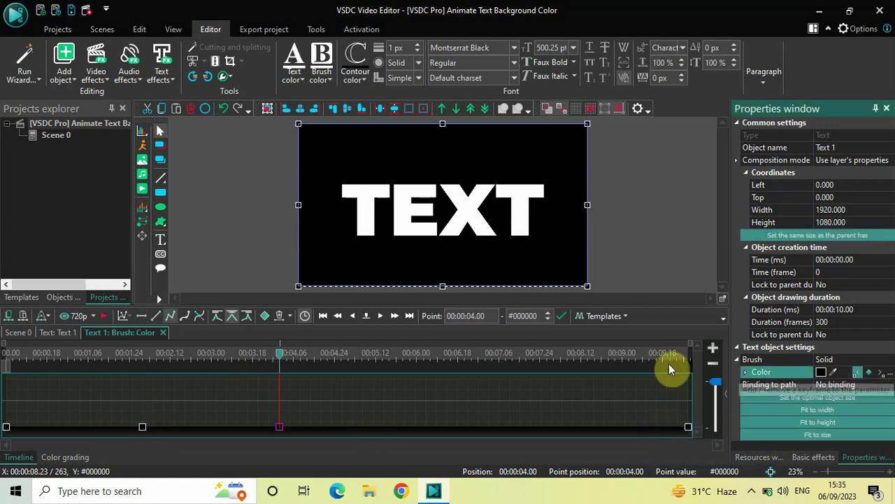
click(417, 353)
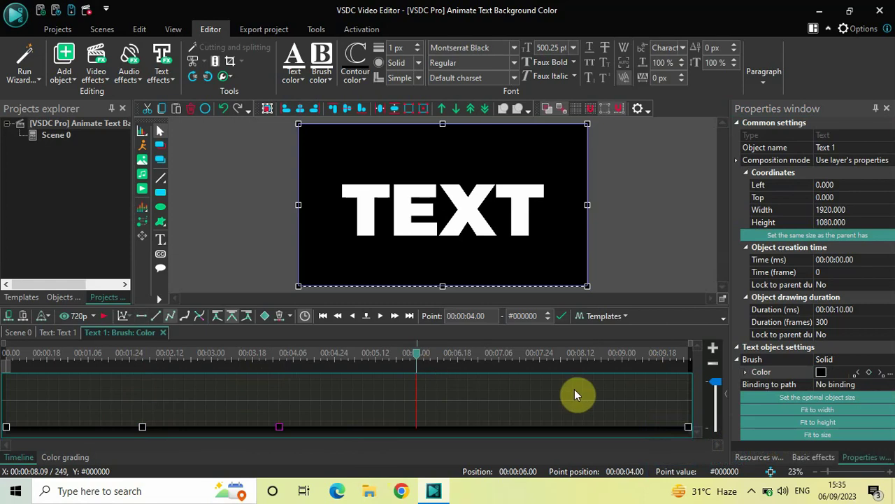
click(869, 378)
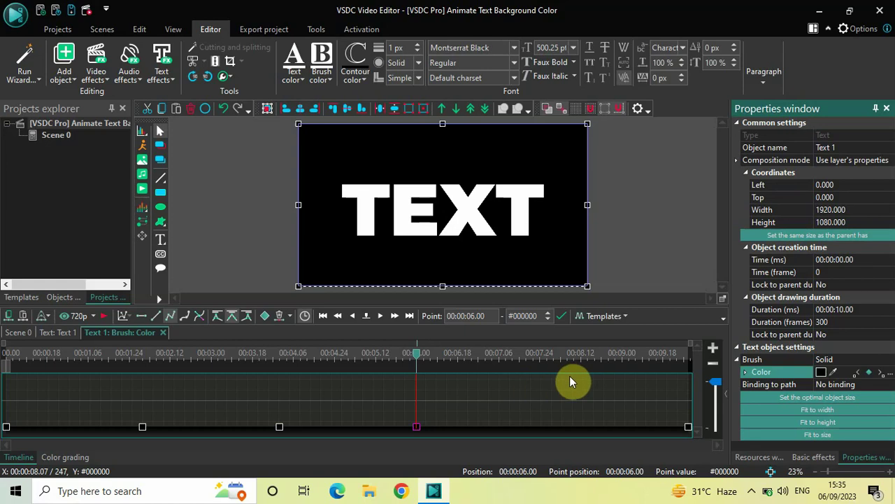
click(570, 352)
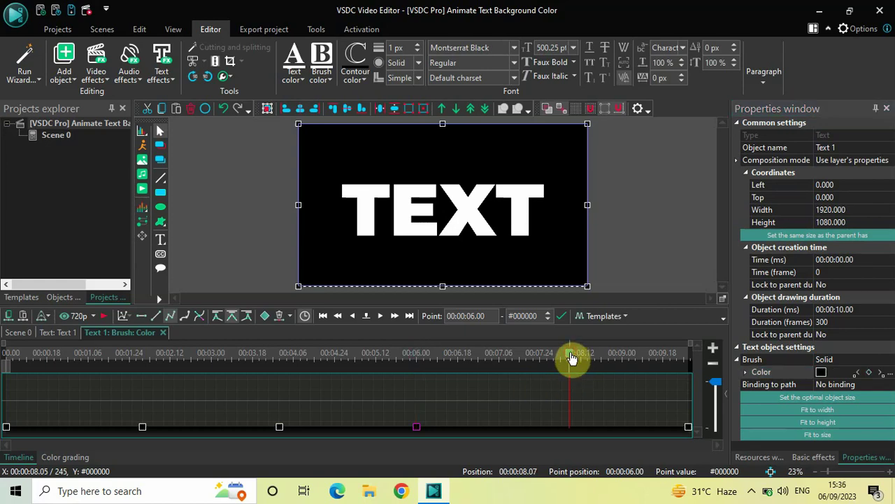
drag(573, 360, 554, 360)
click(868, 373)
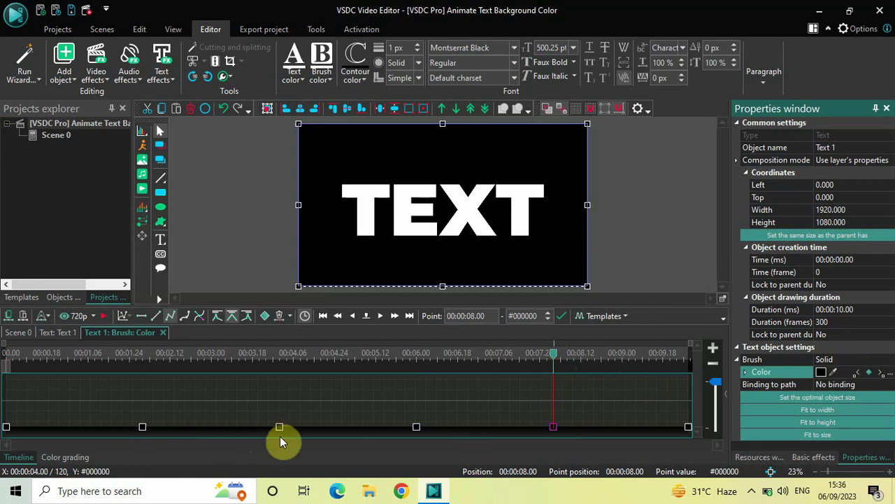
- Set the brush color of the keyframe at 00:00:02.00 to red, #FF0000
click(553, 427)
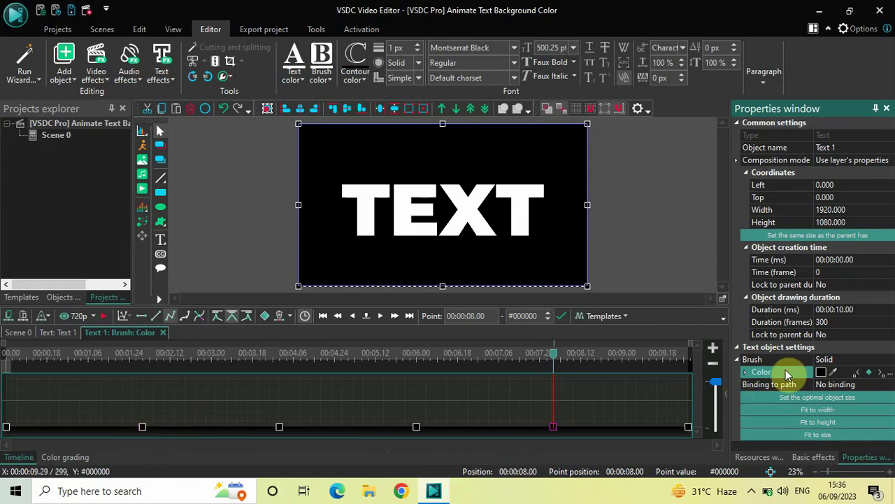
click(858, 373)
click(857, 372)
click(857, 373)
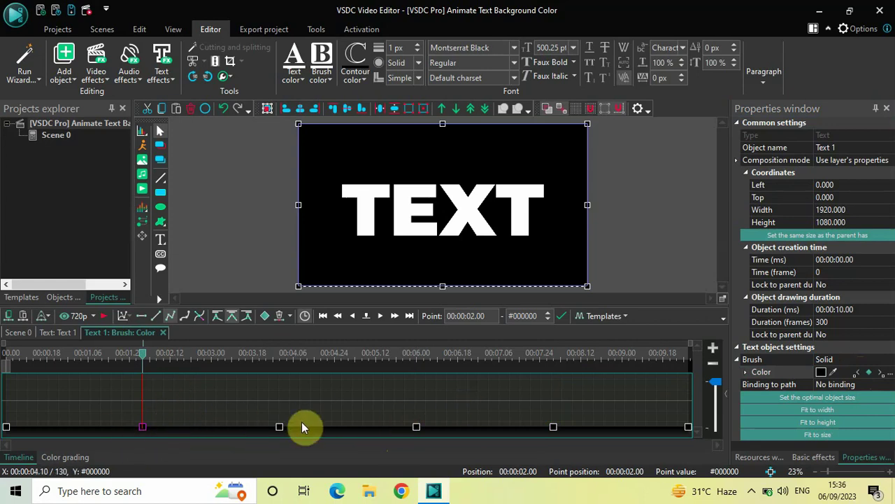
click(822, 374)
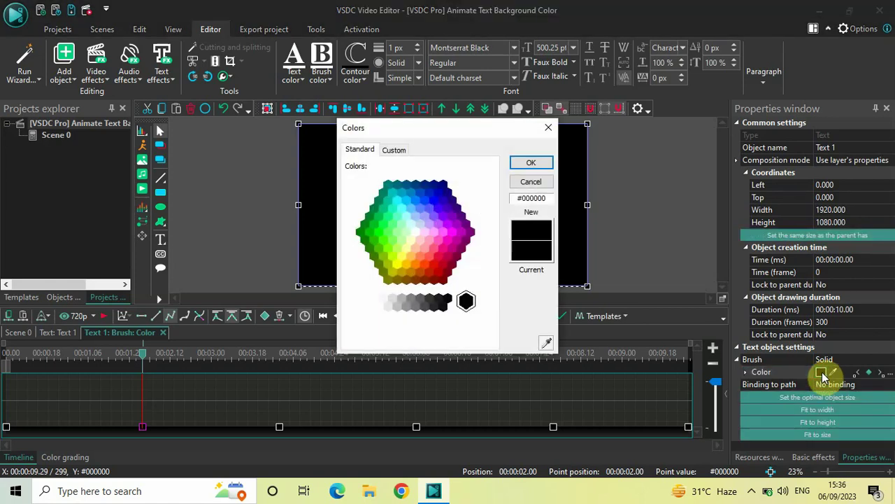
click(396, 150)
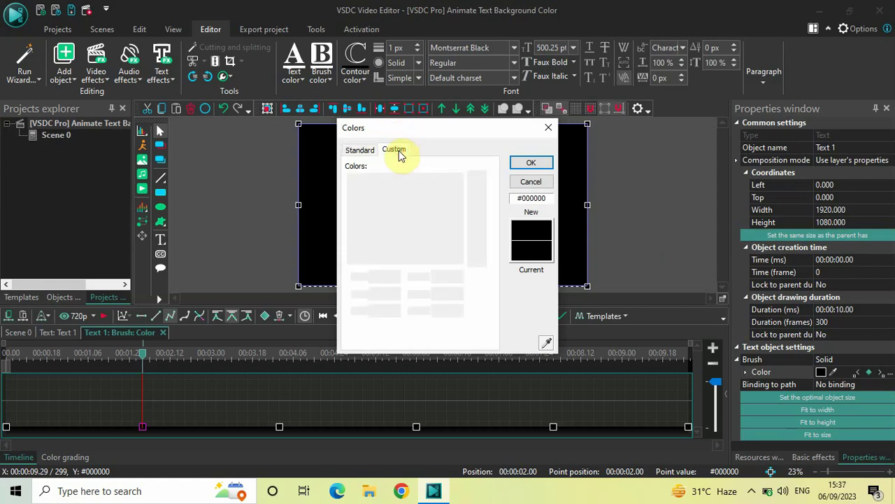
drag(381, 205, 333, 166)
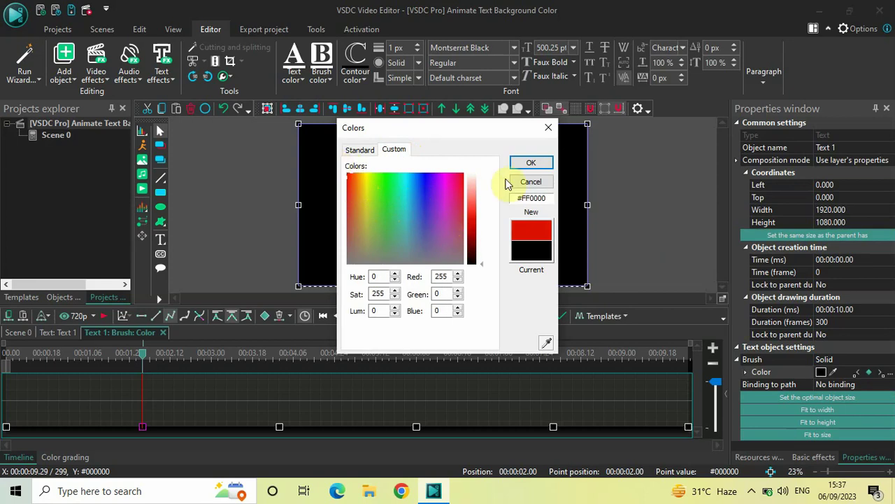
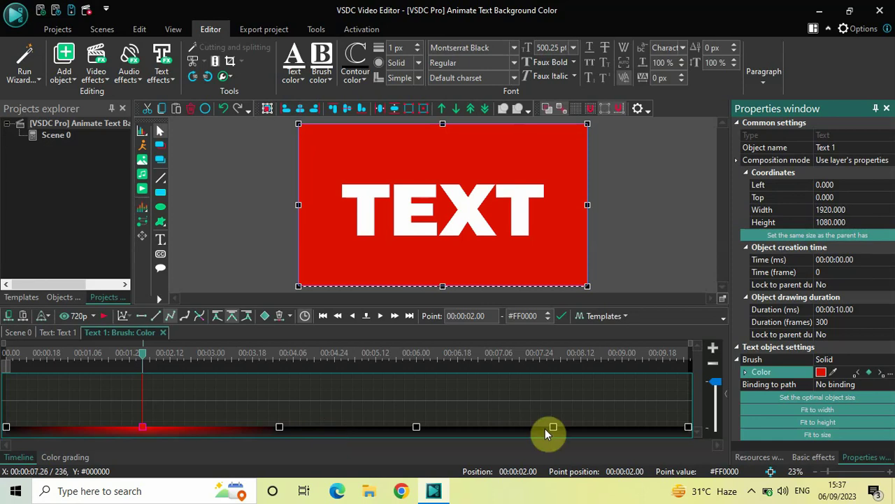
- Set the brush color of the keyframe at 00:00:04.00 to the custom purple #9732CC
click(881, 375)
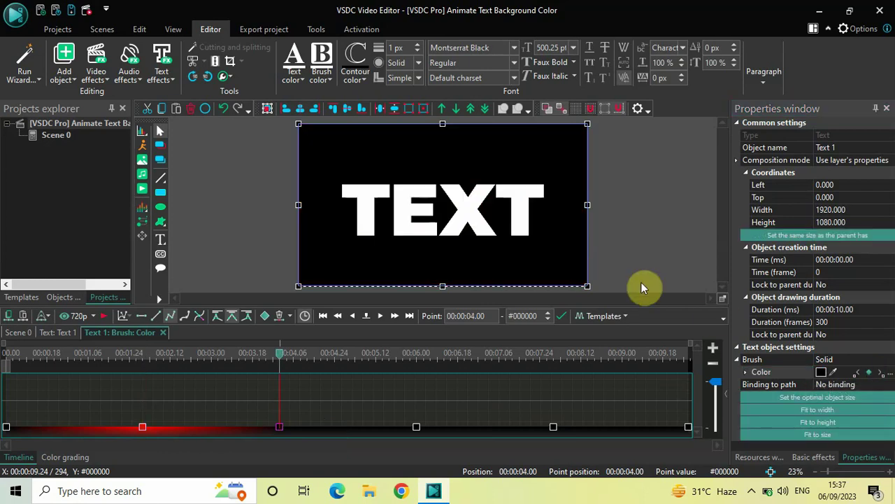
click(821, 372)
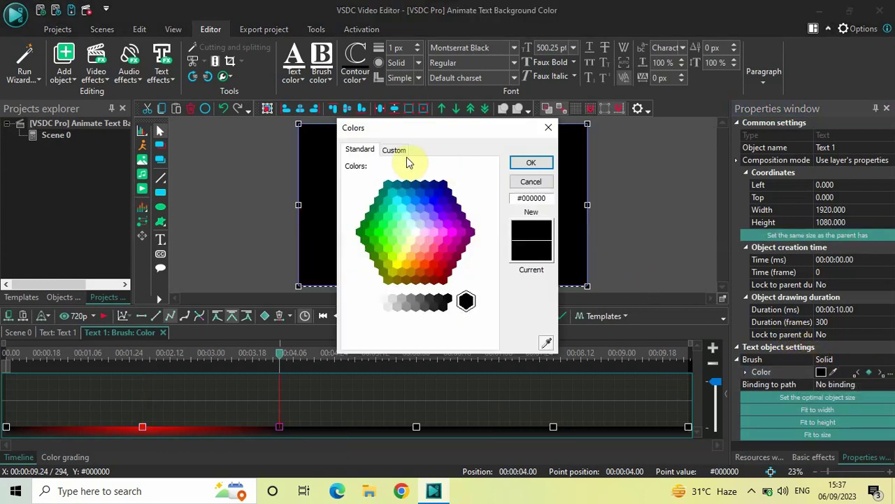
click(395, 156)
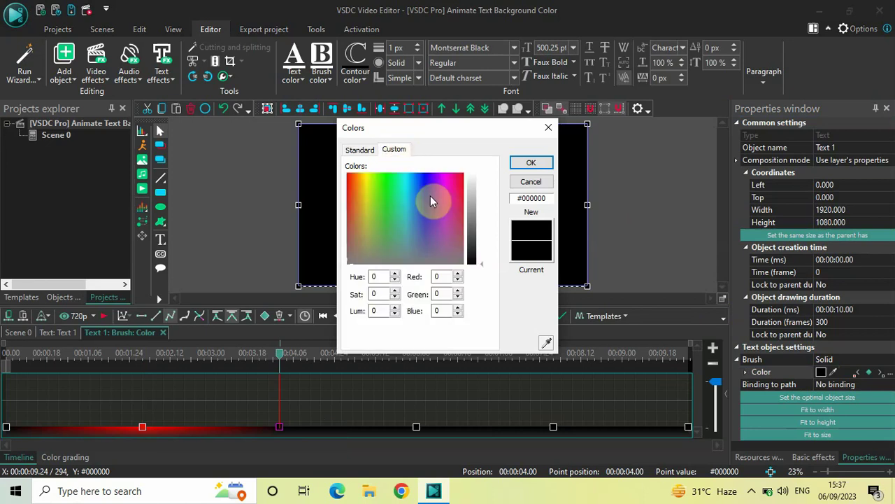
click(430, 195)
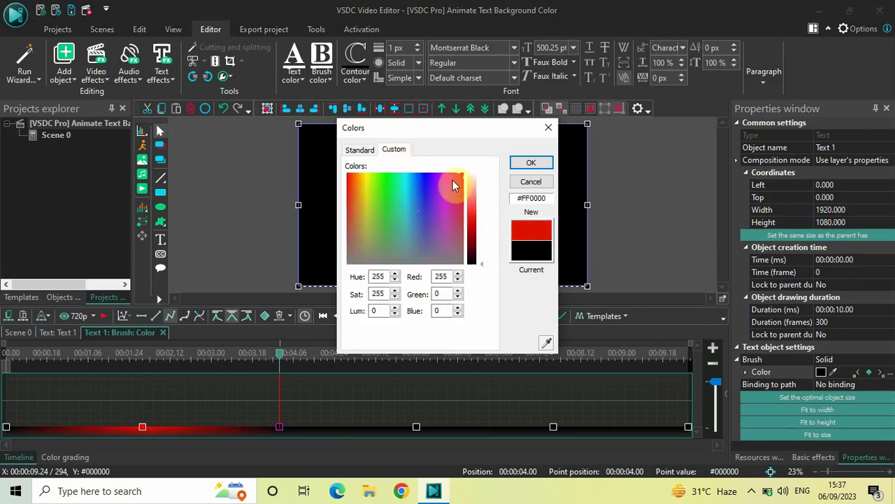
drag(432, 210, 438, 209)
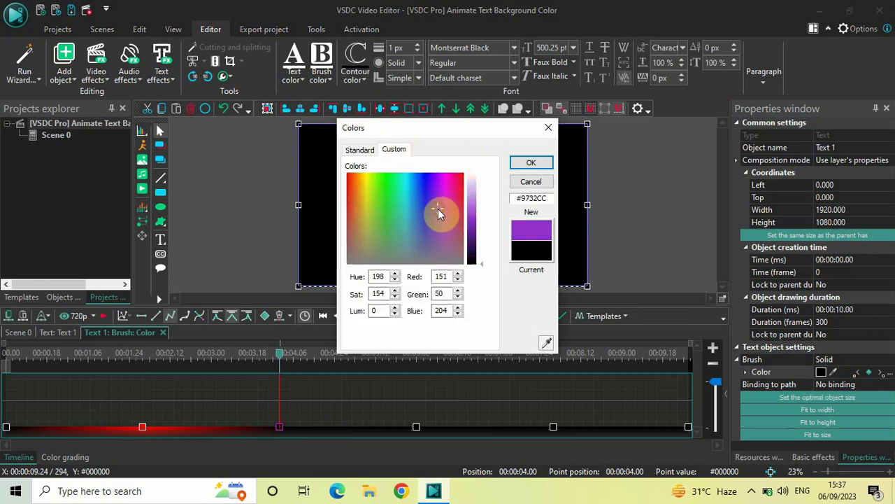
click(543, 162)
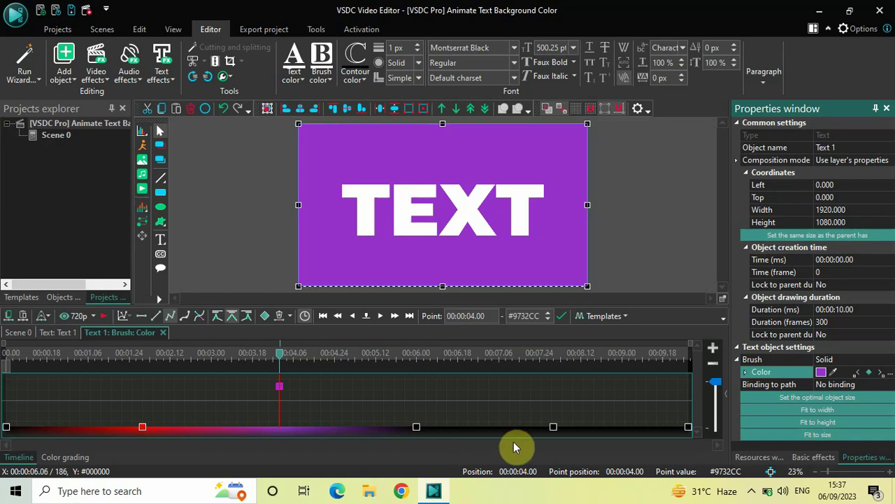
- Set the brush color of the keyframe at 00:00:06.00 to the custom lime green #A8F00F
click(881, 375)
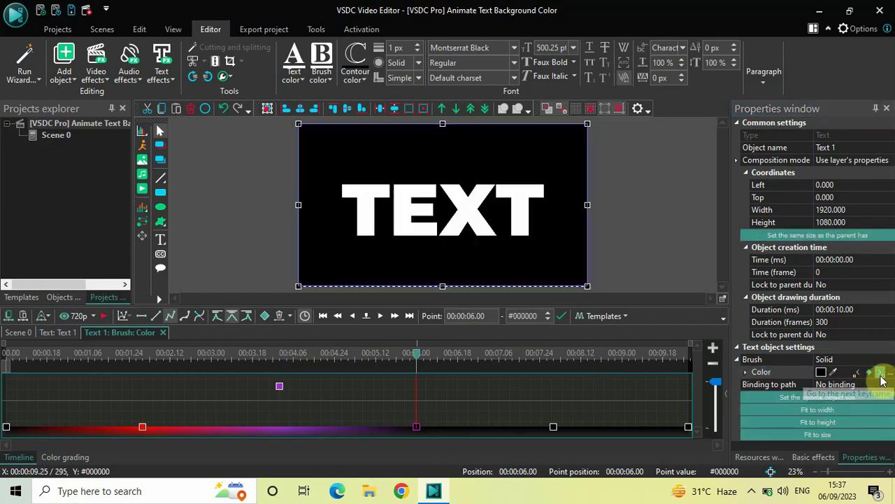
click(822, 374)
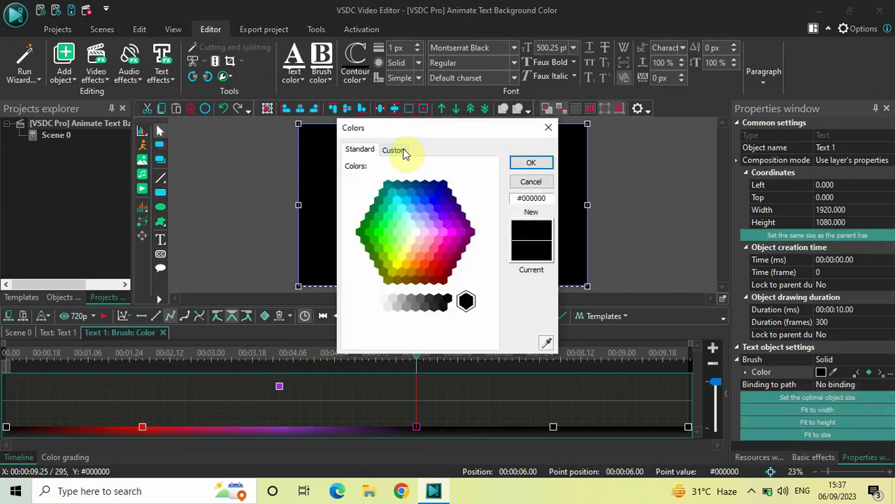
click(395, 149)
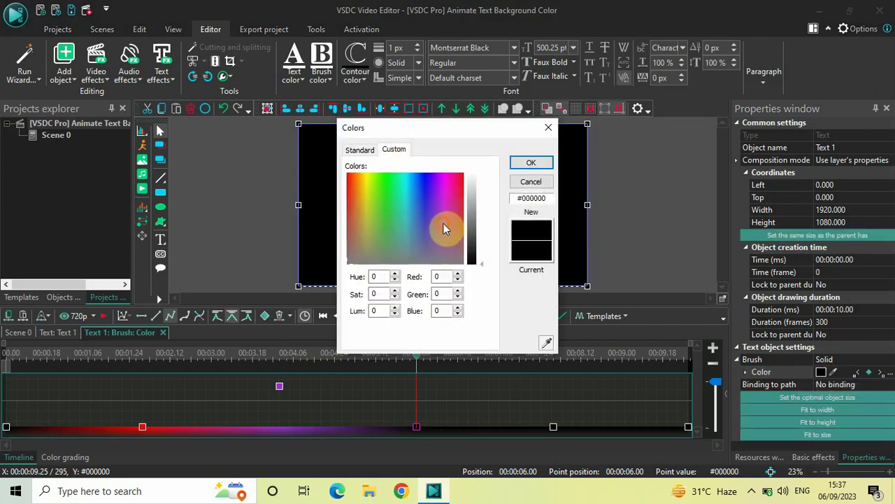
drag(443, 223, 372, 182)
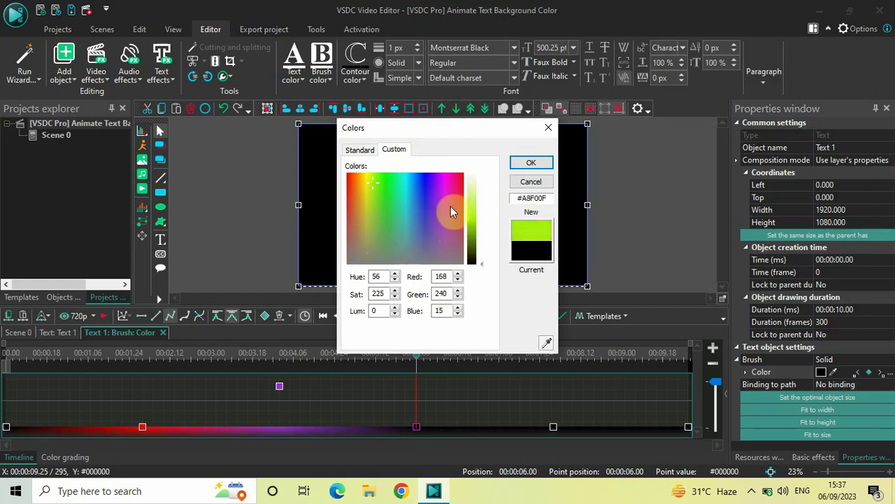
click(529, 162)
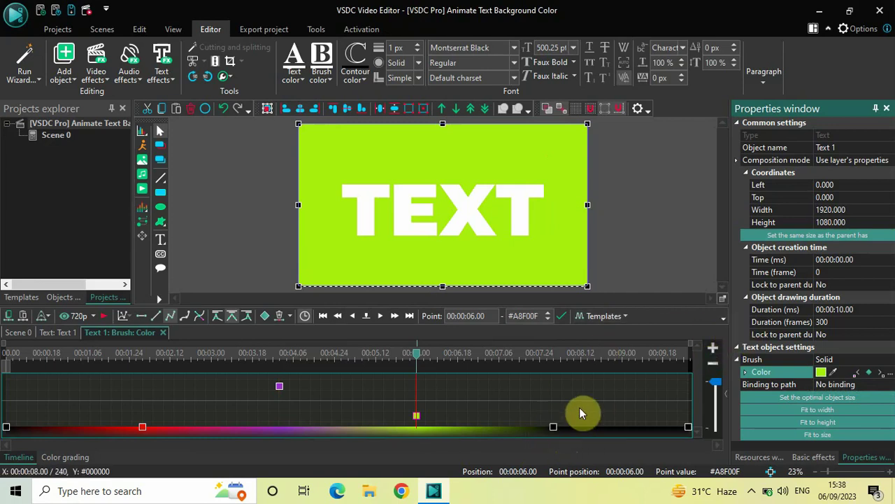
- Set the brush color of the keyframe at 00:00:08.00 to the custom red #E31B1B
click(881, 376)
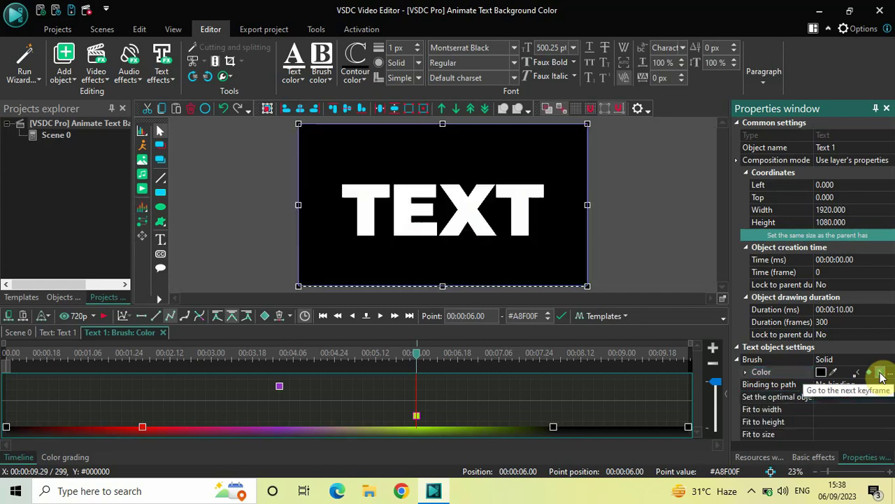
click(822, 372)
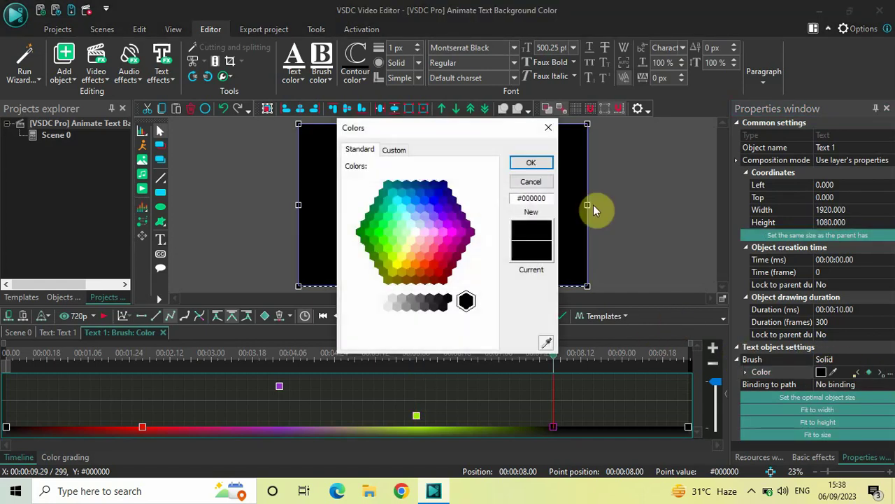
click(393, 153)
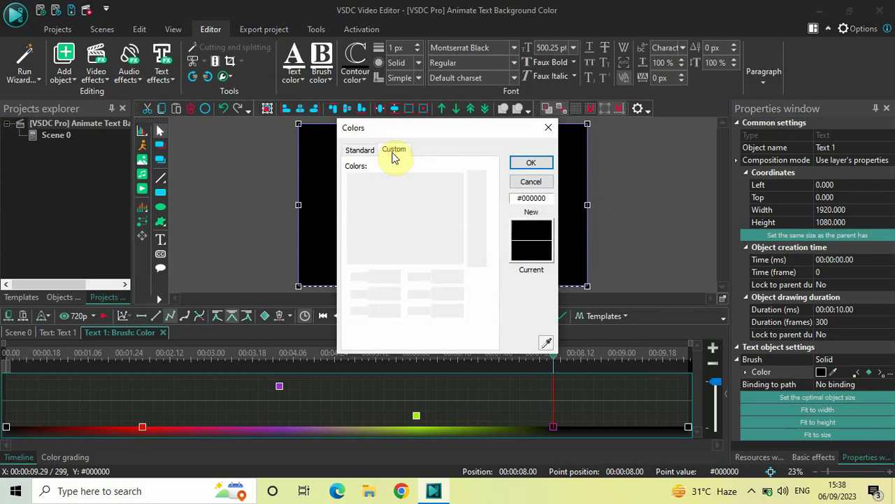
click(429, 203)
drag(441, 199, 468, 193)
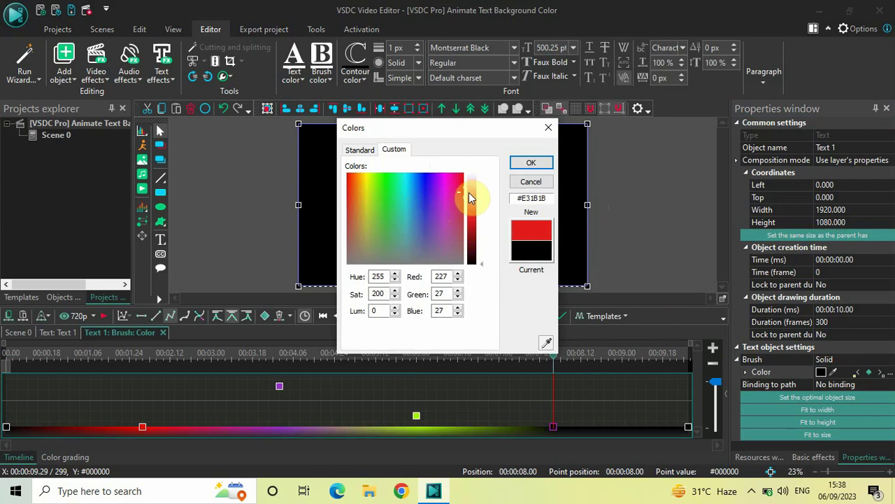
click(531, 163)
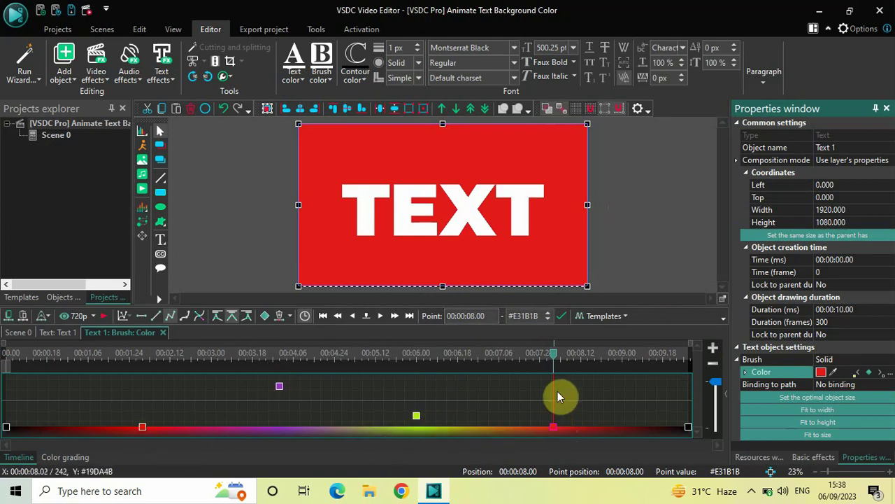
- Play the background color animation from 00:00:00.00 to preview it, then replay it from the start
click(550, 355)
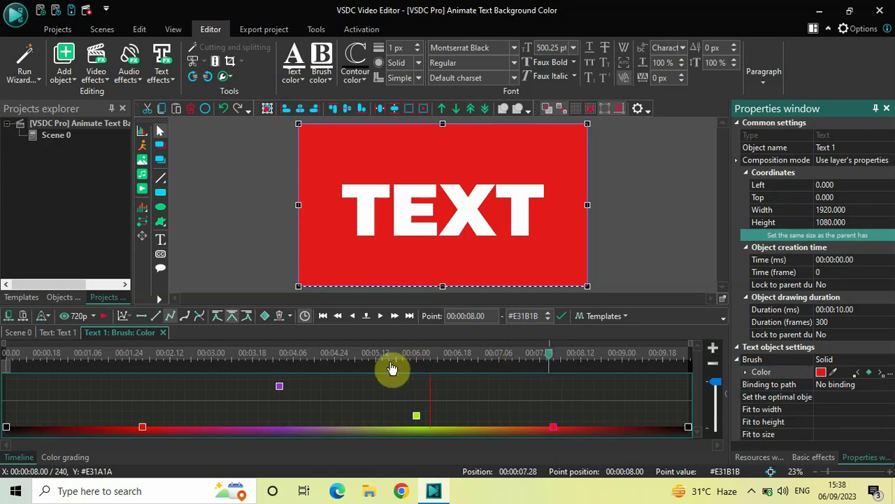
click(7, 364)
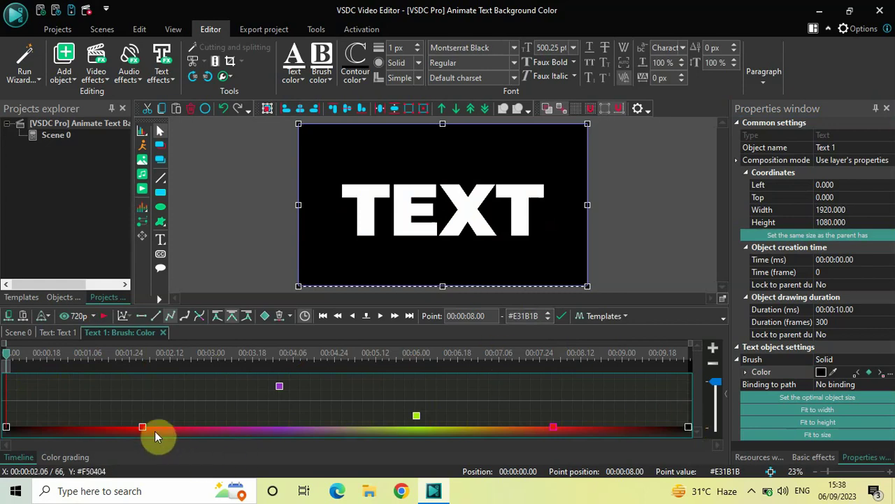
click(550, 415)
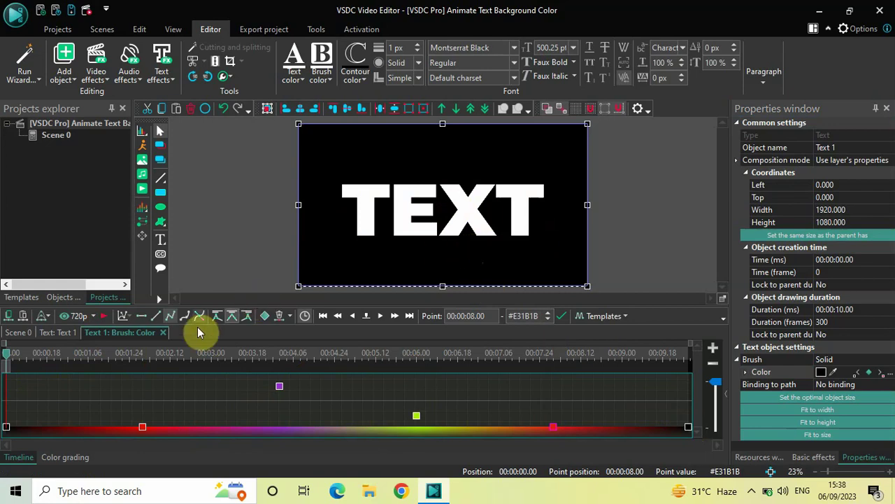
click(103, 316)
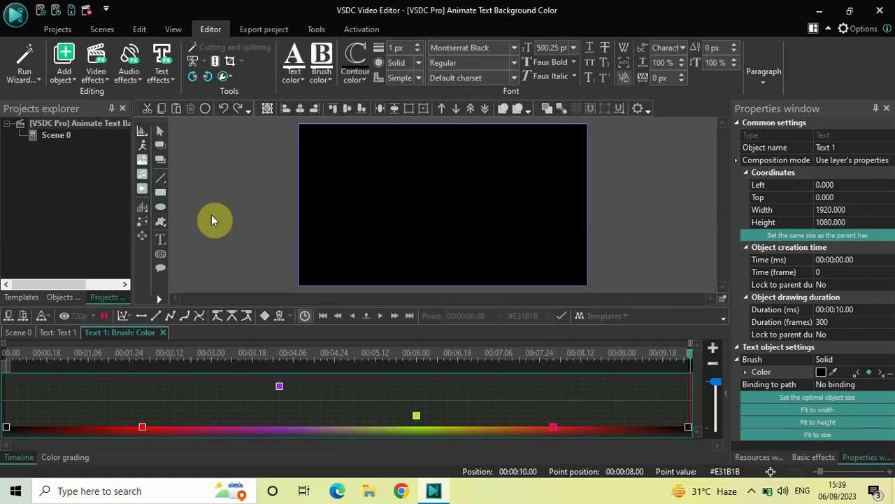
click(7, 355)
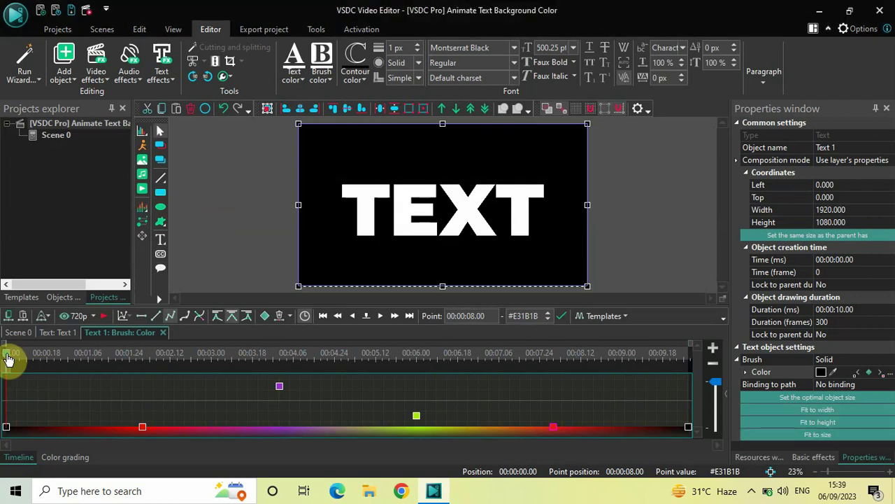
key(space)
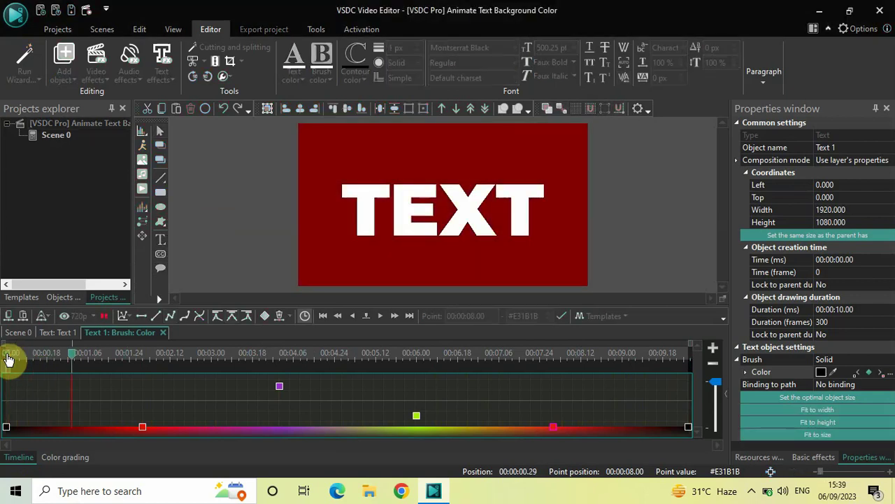